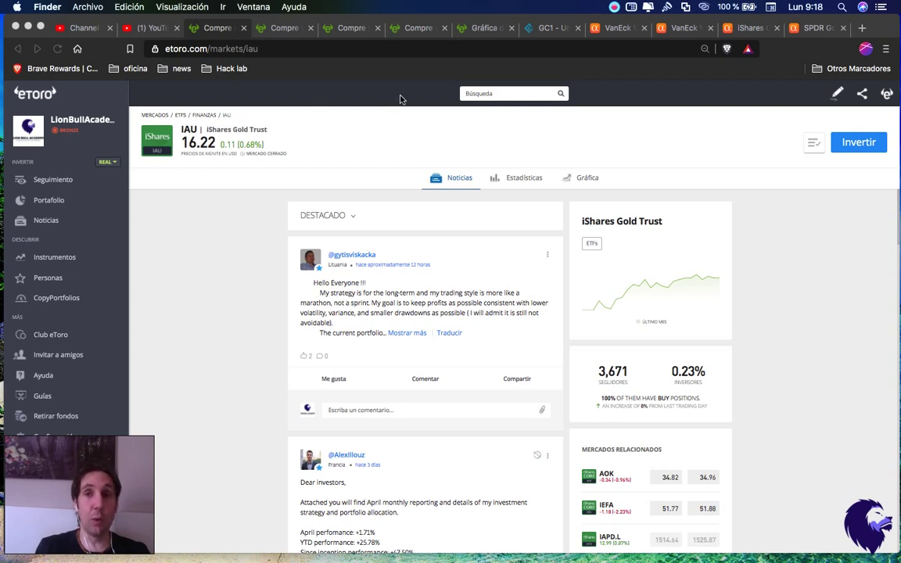
Bring up Seeking Alpha's IAU holdings page, showing 100% gold.
left_click(745, 30)
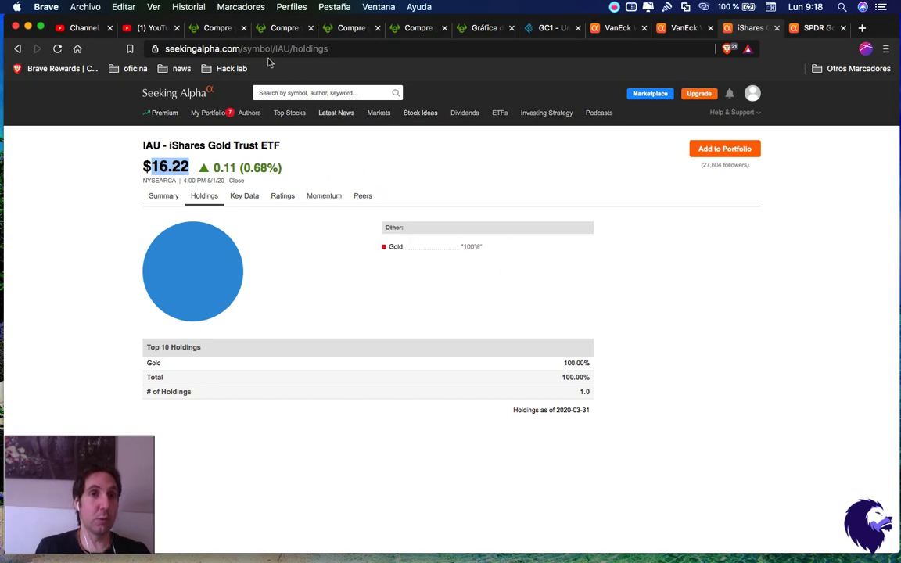
Flip between the eToro IAU and GLD pages, then bring up the GOLD vs GLD and IAU chart.
left_click(203, 30)
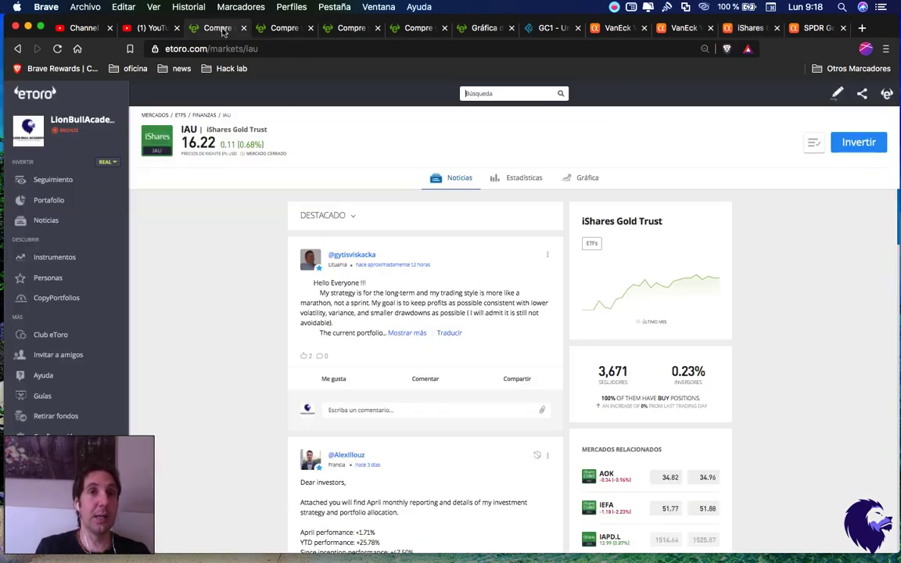
left_click(270, 31)
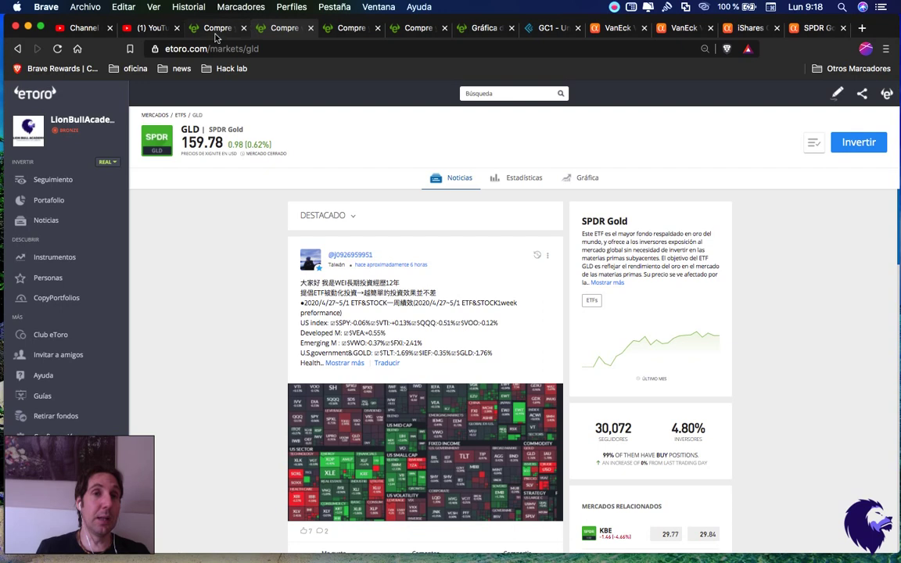
left_click(194, 31)
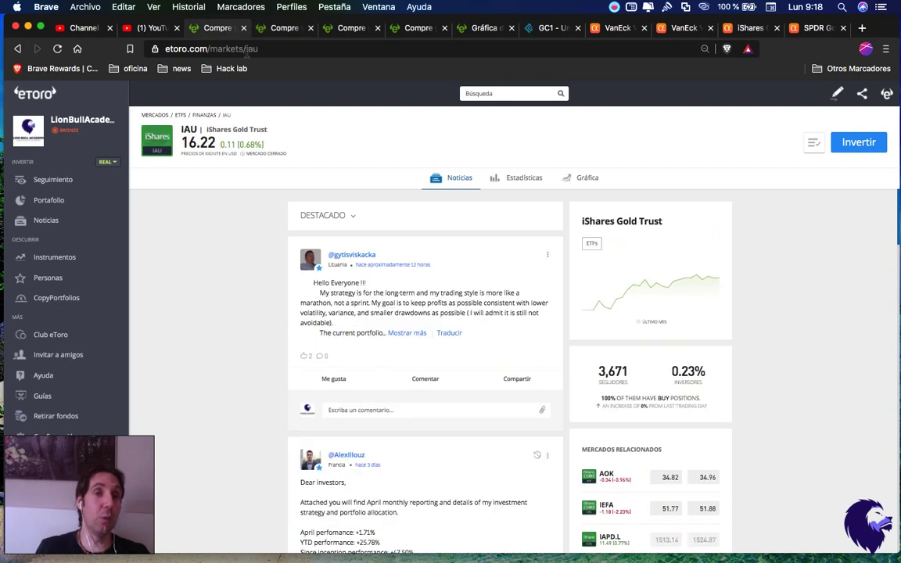
key("ctrl+Tab")
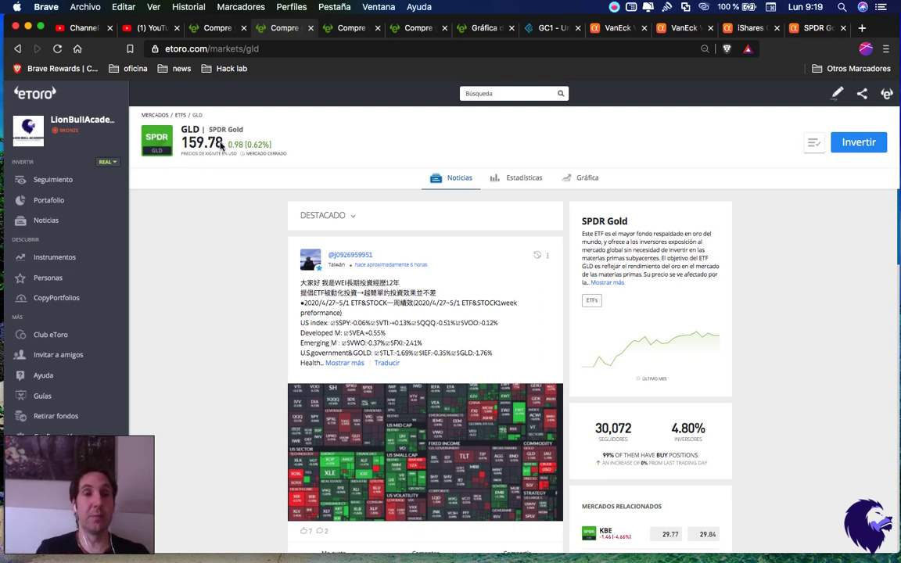
left_click(483, 29)
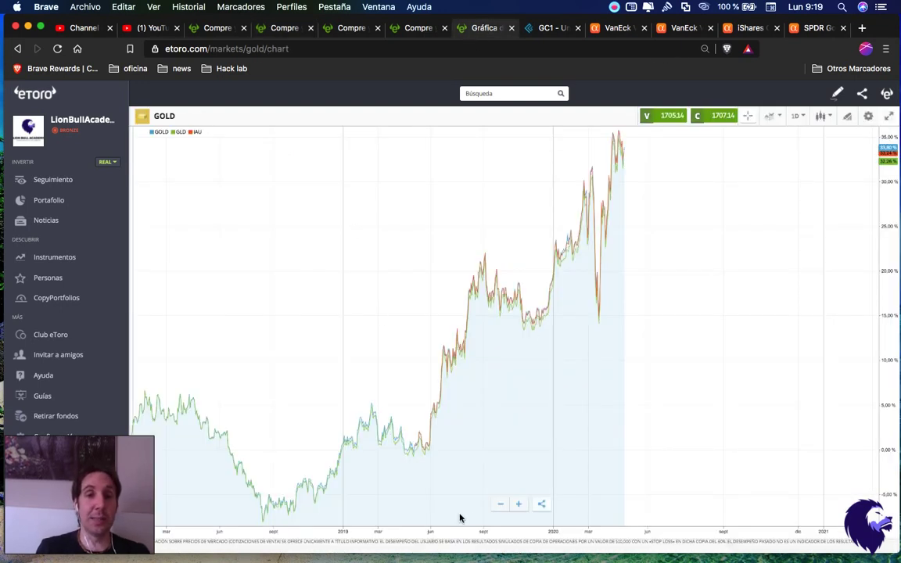
Zoom the GOLD/GLD/IAU chart from Jan–May 2020 down to the last few weeks.
left_click(519, 504)
left_click(518, 504)
left_click(519, 505)
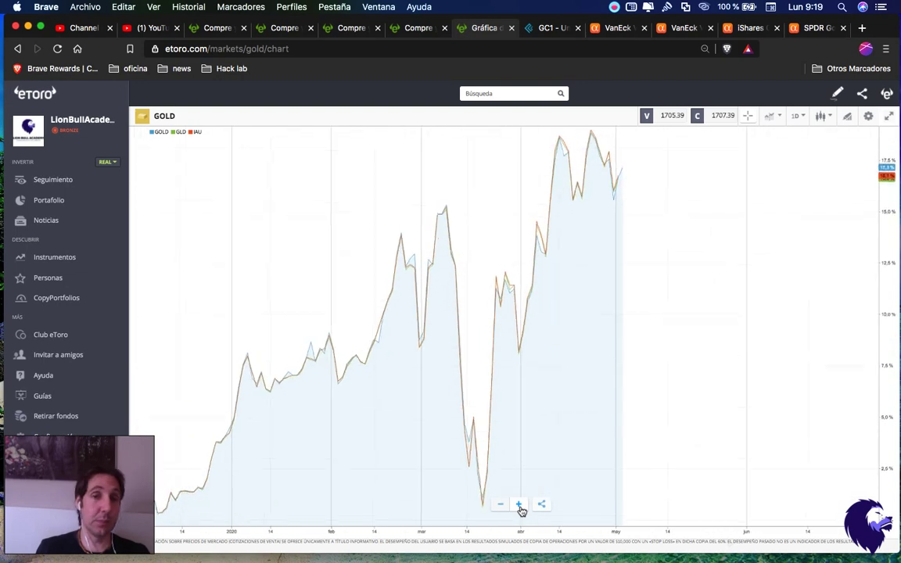
left_click(520, 506)
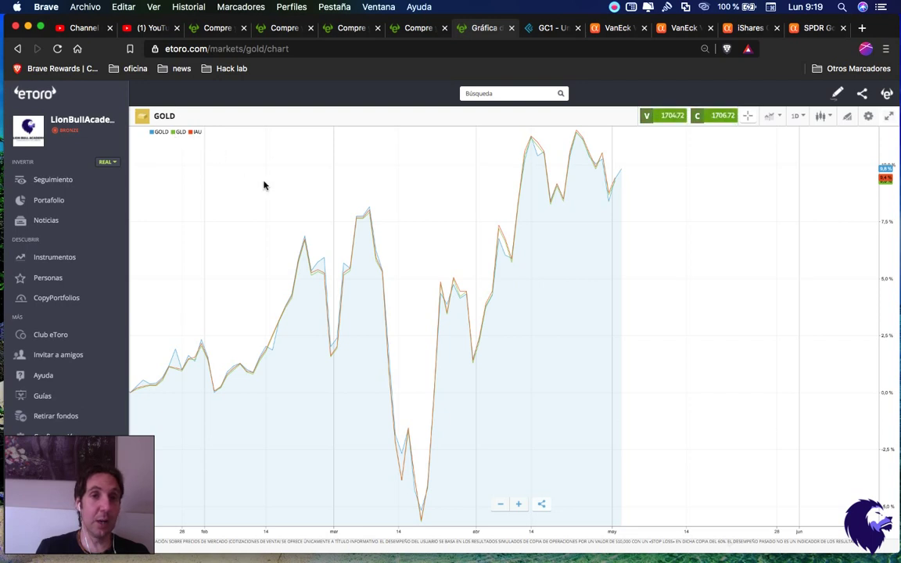
left_click(519, 506)
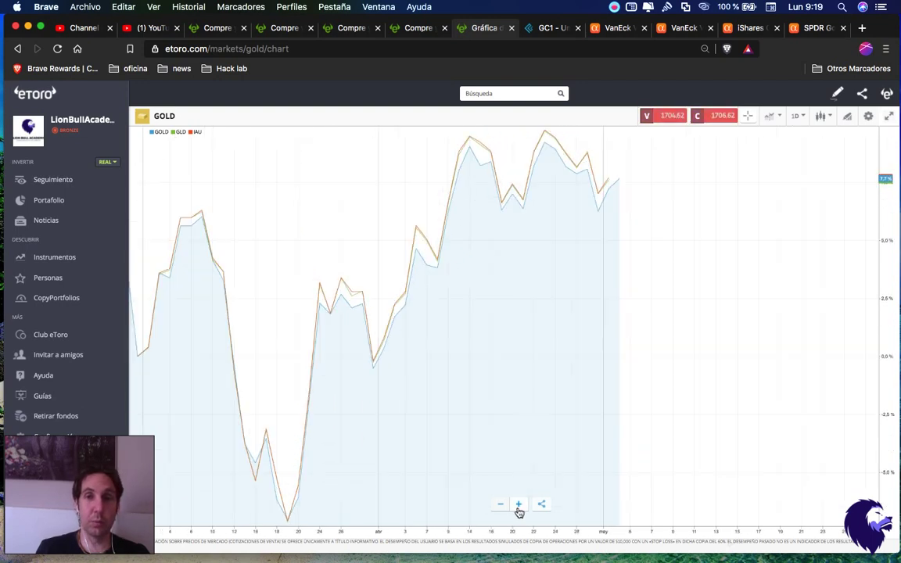
left_click(519, 505)
left_click(519, 505)
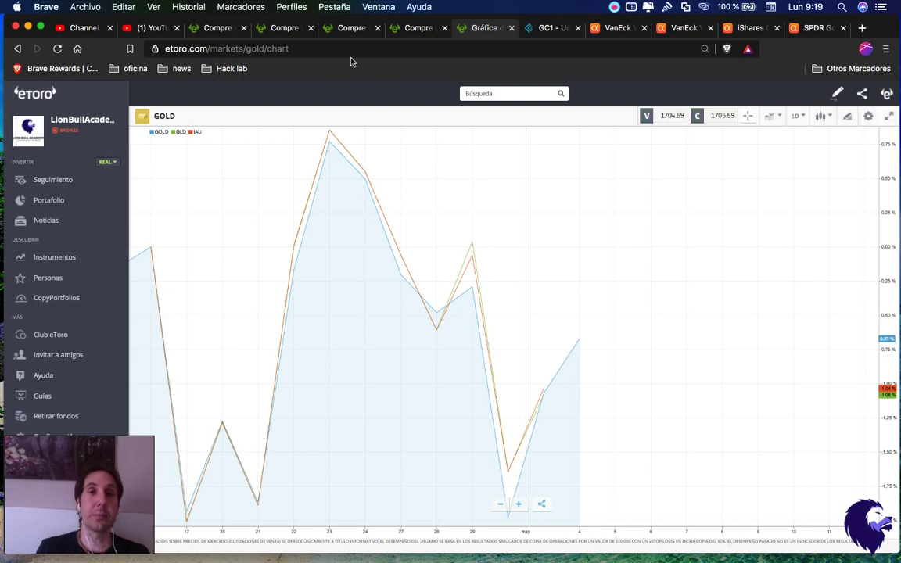
left_click(347, 30)
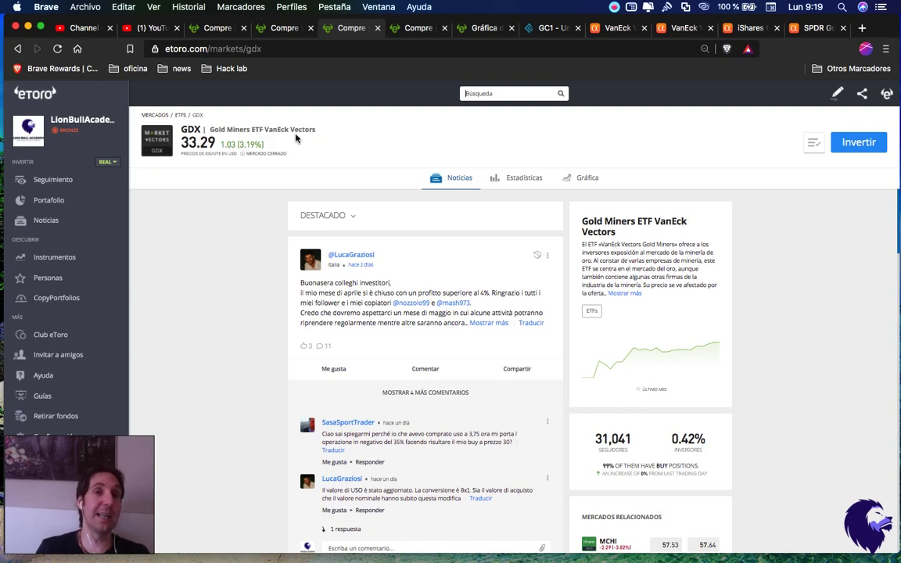
Look over the eToro GDXJ Junior Gold Miners page alongside the GDX page.
left_click(421, 29)
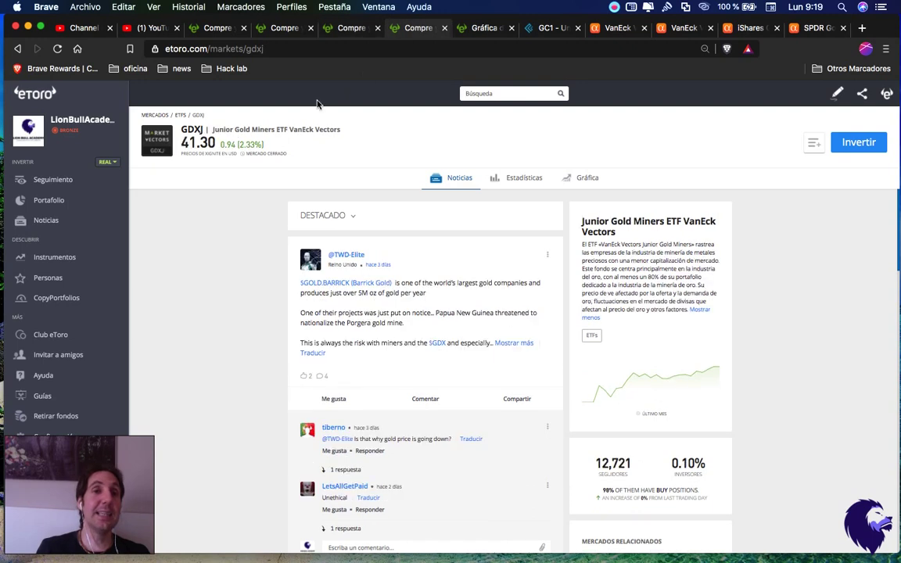
left_click(344, 28)
left_click(418, 30)
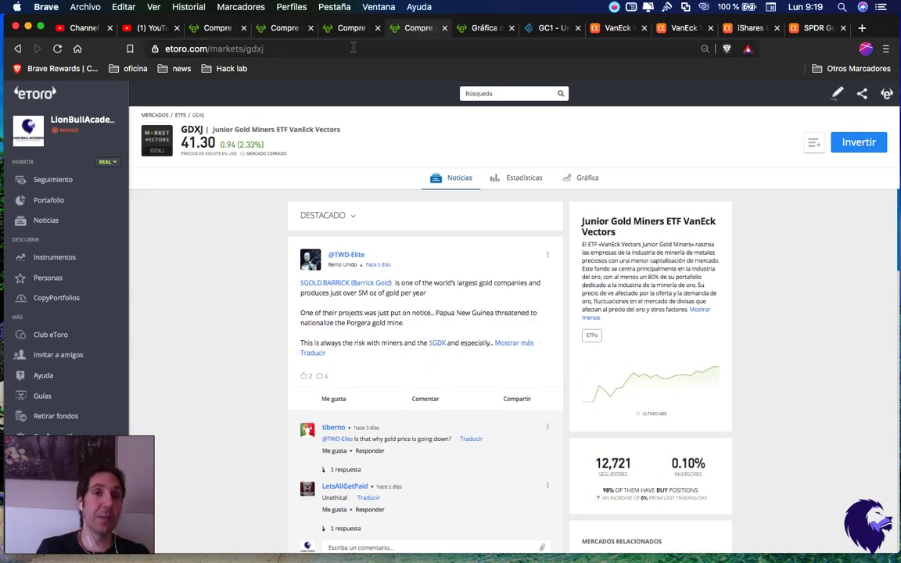
Review GDXJ's Seeking Alpha holdings, highlighting Basic Materials, 0.25% Industrials and 0.35% Cash.
left_click(623, 27)
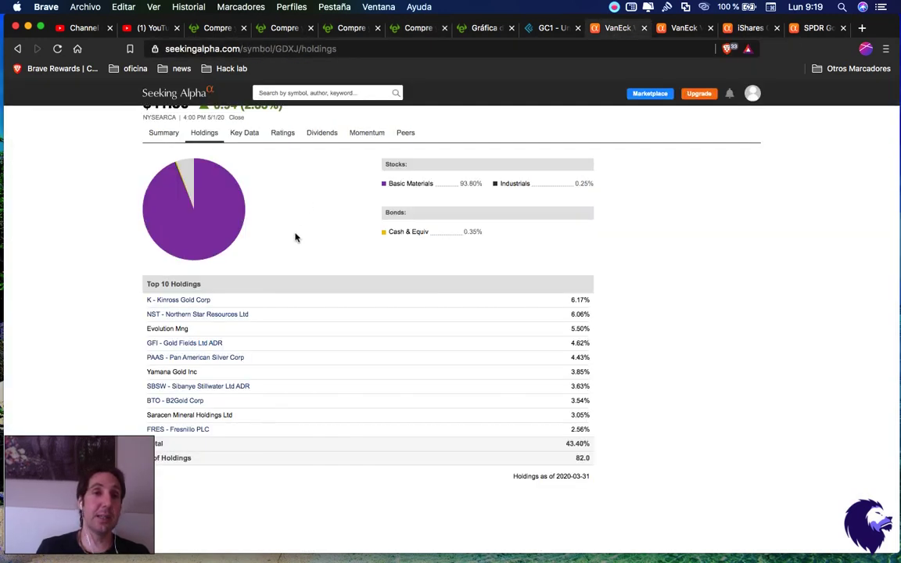
scroll(295, 237, "up", 2)
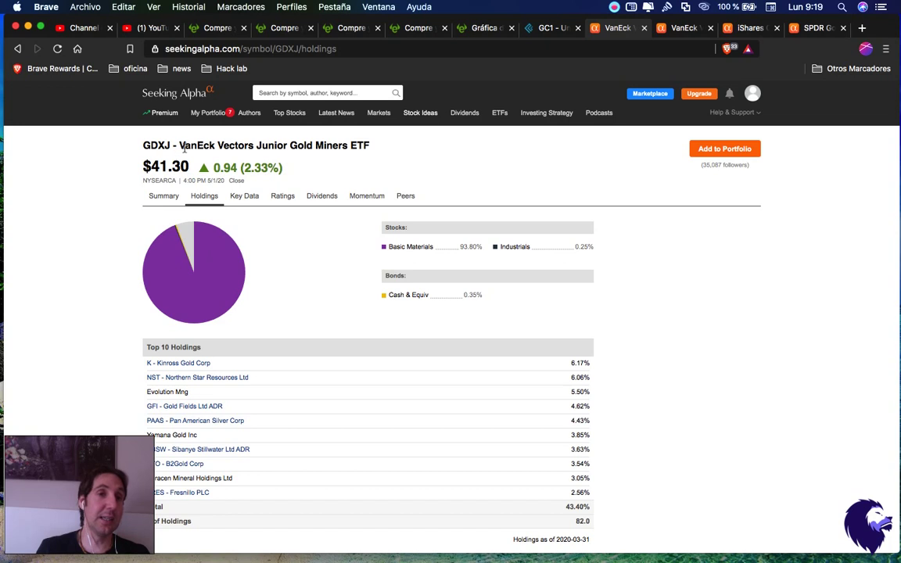
triple_click(459, 246)
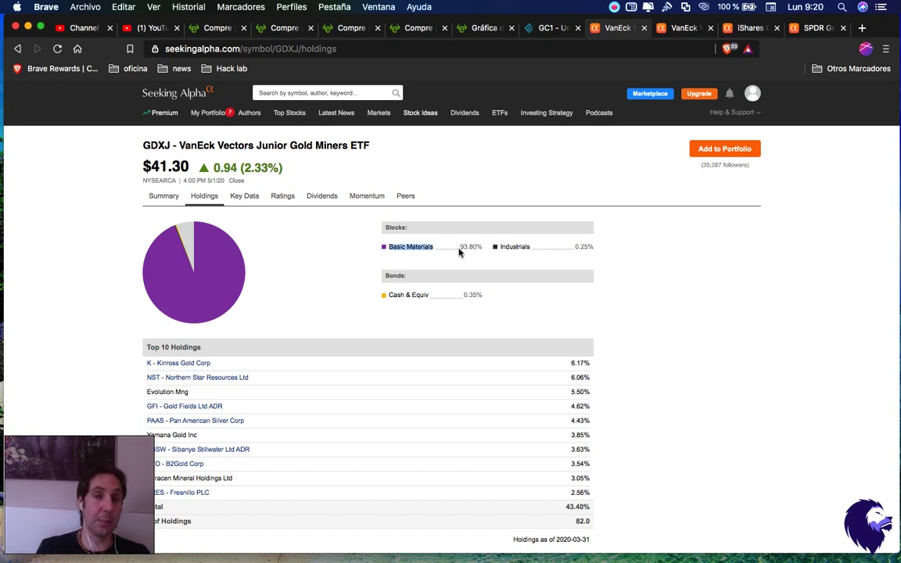
left_click_drag(593, 247, 574, 250)
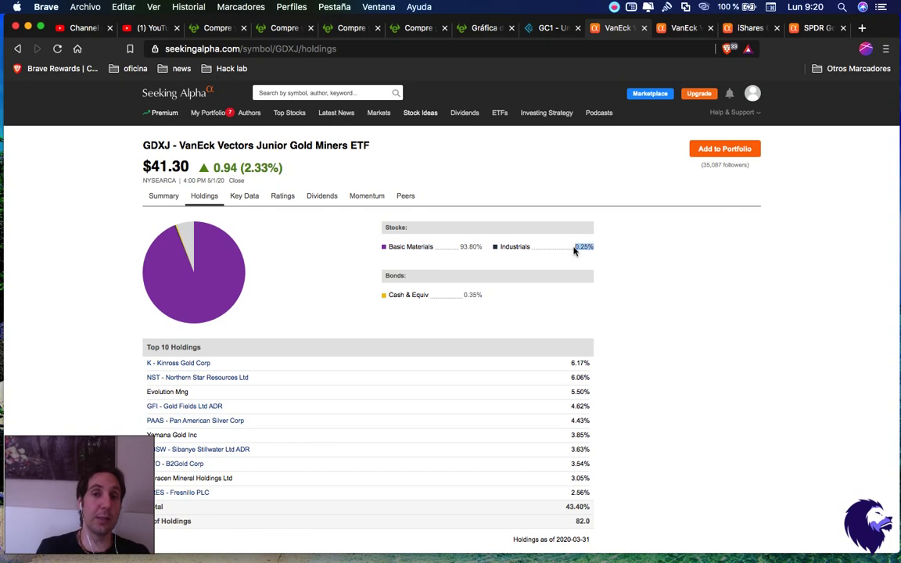
triple_click(467, 301)
left_click(529, 304)
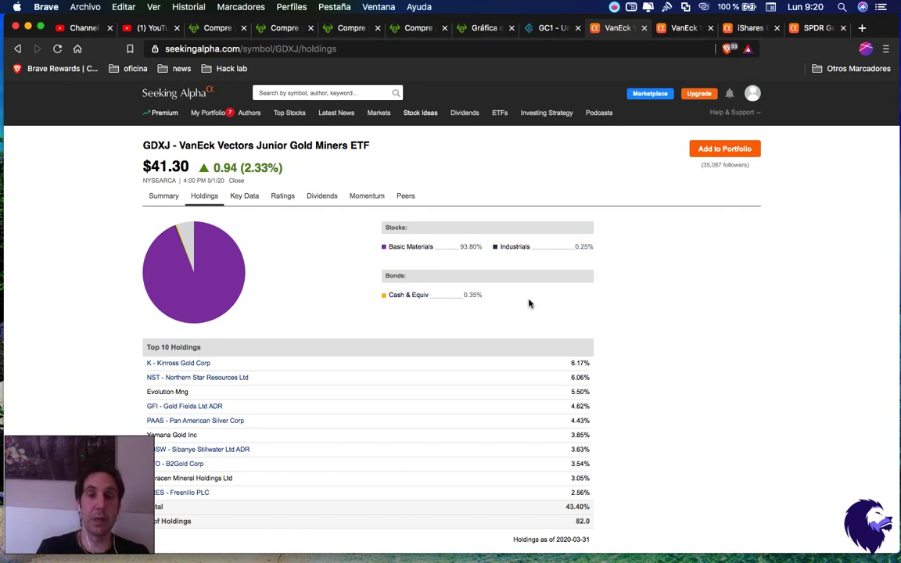
scroll(474, 325, "down", 1)
scroll(469, 151, "up", 1)
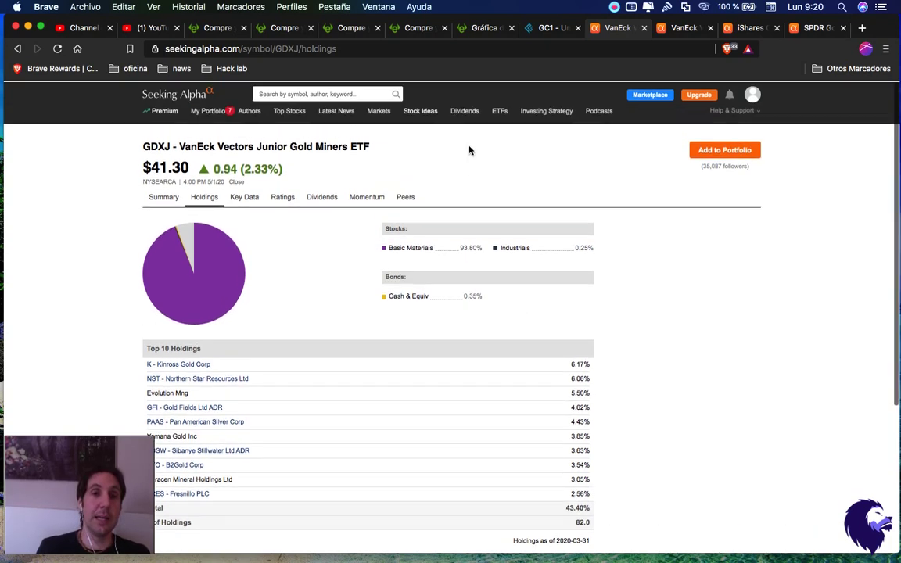
Check GDX's Seeking Alpha holdings, highlighting its Basic Materials sector share.
left_click(682, 30)
scroll(297, 225, "down", 1)
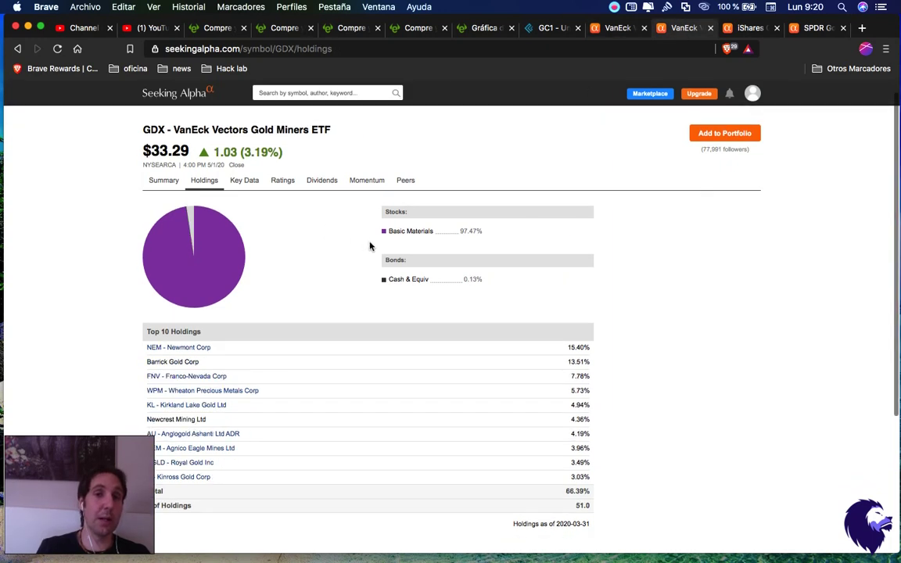
left_click_drag(387, 231, 461, 231)
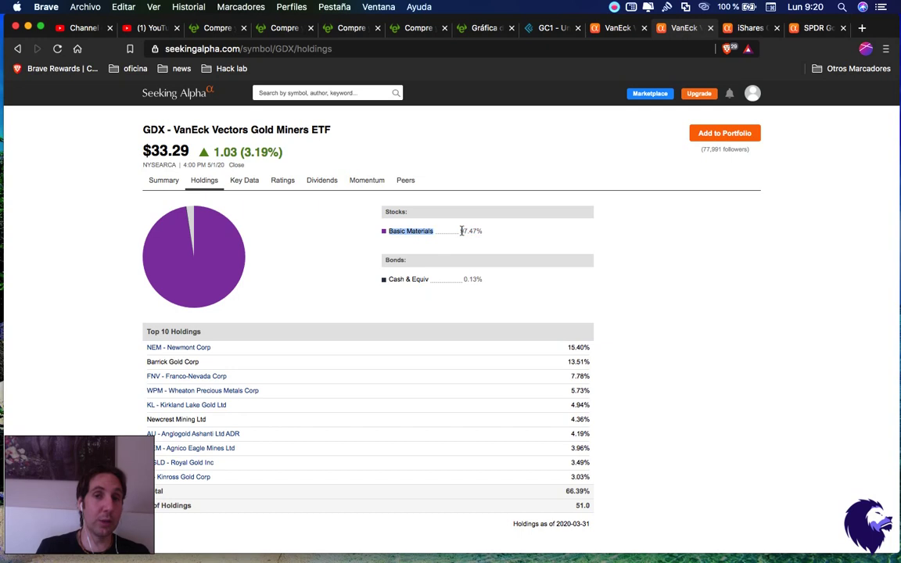
left_click(469, 279)
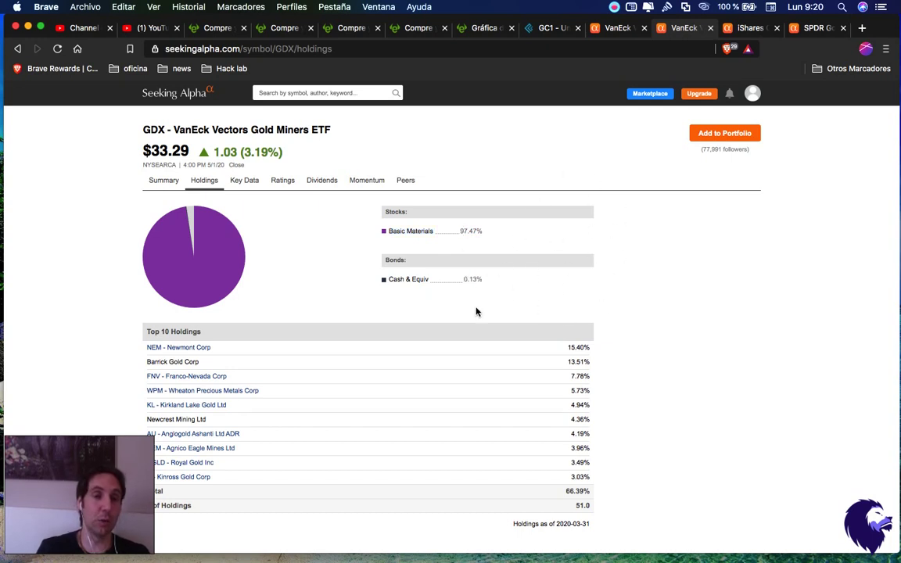
scroll(476, 312, "down", 1)
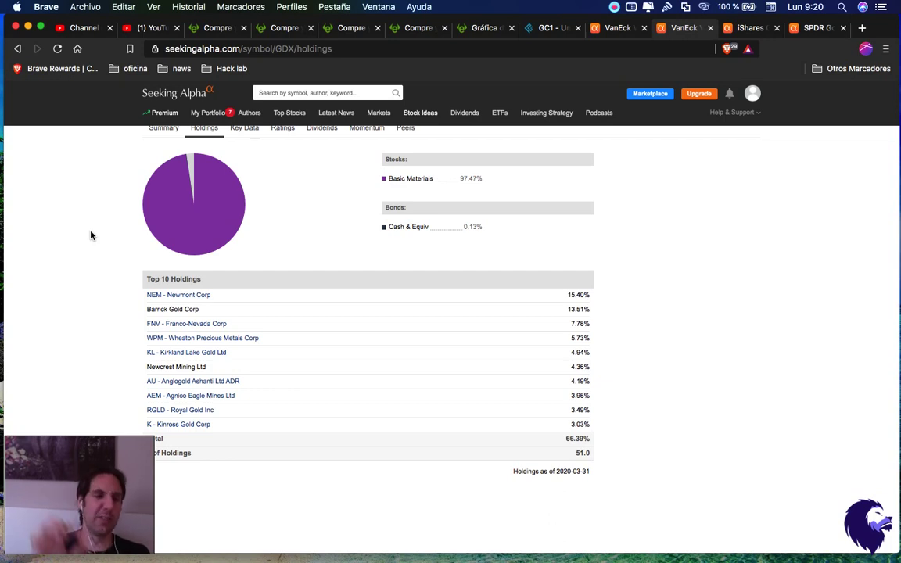
left_click(552, 29)
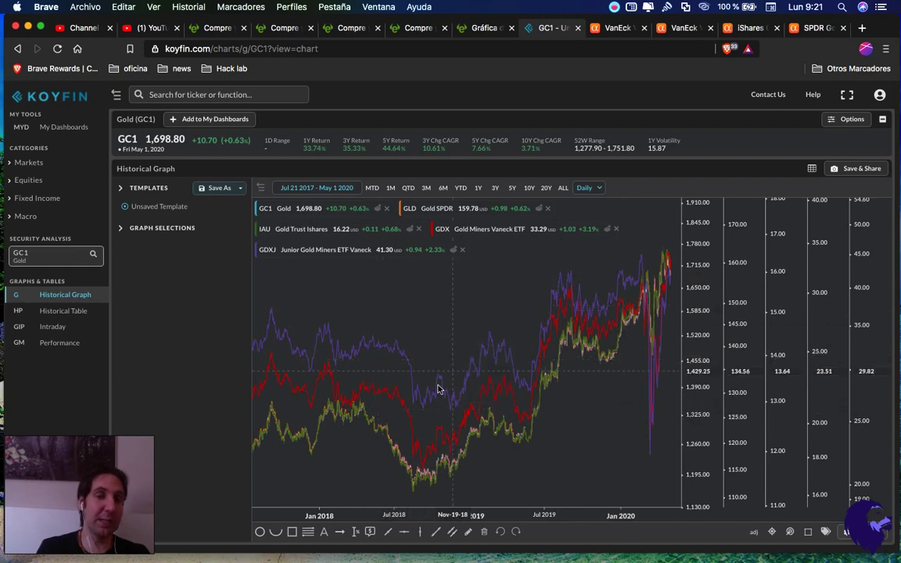
Pan the GC1, GLD, IAU, GDX and GDXJ graph back to 2013–2016, then forward to May 2020.
left_click_drag(395, 307, 552, 418)
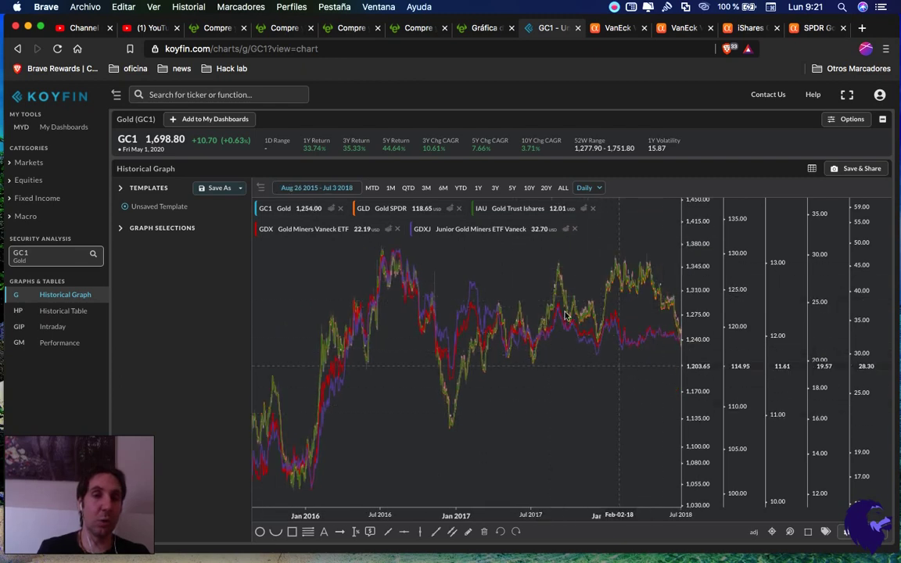
left_click_drag(412, 430, 452, 430)
left_click_drag(395, 420, 528, 446)
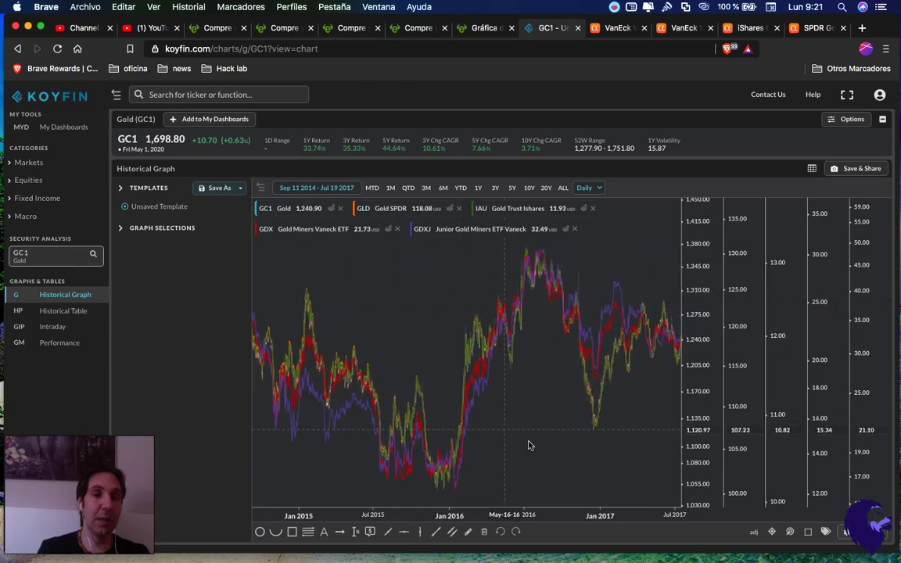
left_click_drag(334, 434, 483, 482)
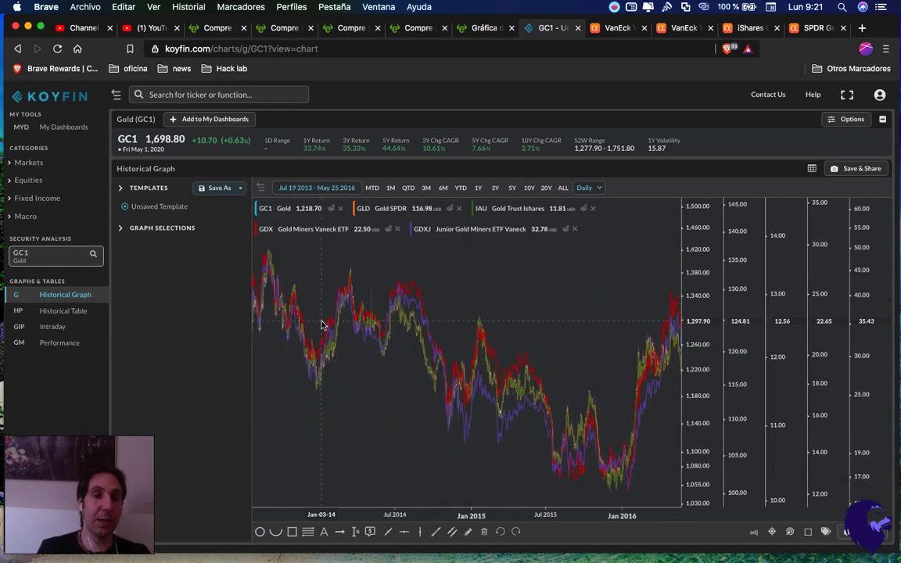
left_click_drag(583, 316, 358, 430)
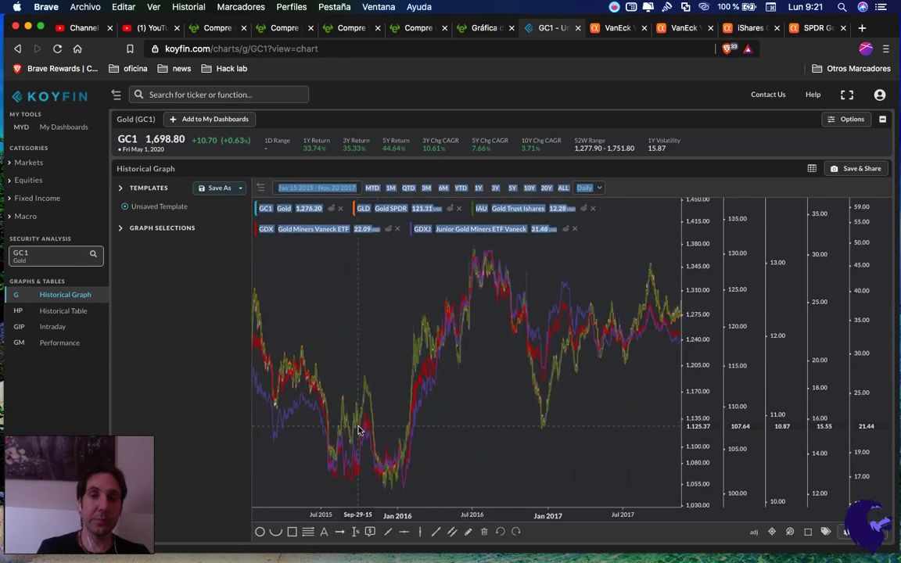
left_click_drag(647, 423, 429, 425)
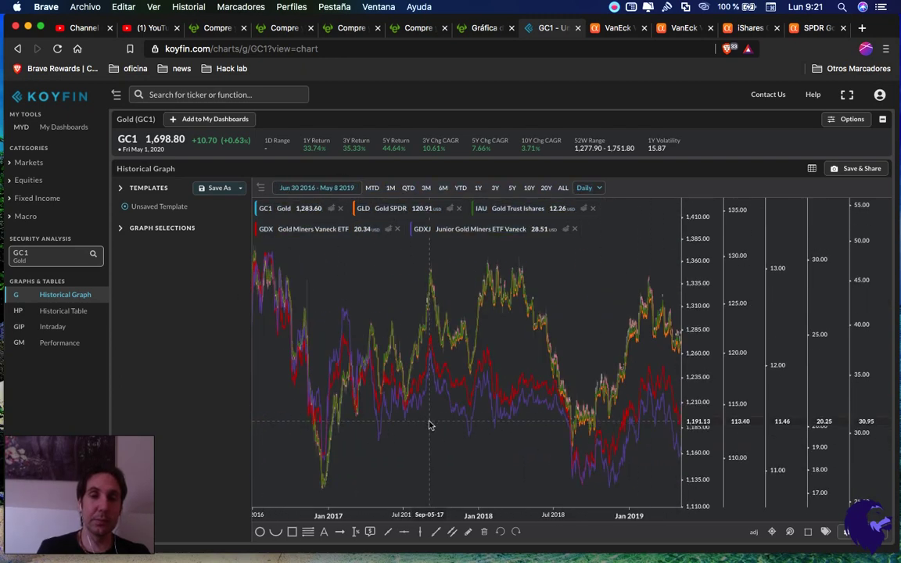
left_click_drag(585, 298, 410, 303)
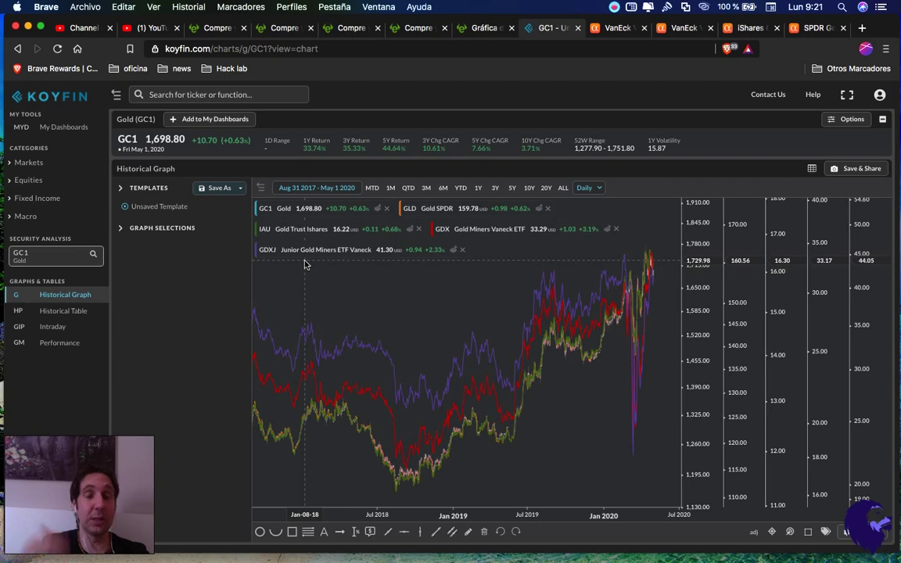
left_click(683, 29)
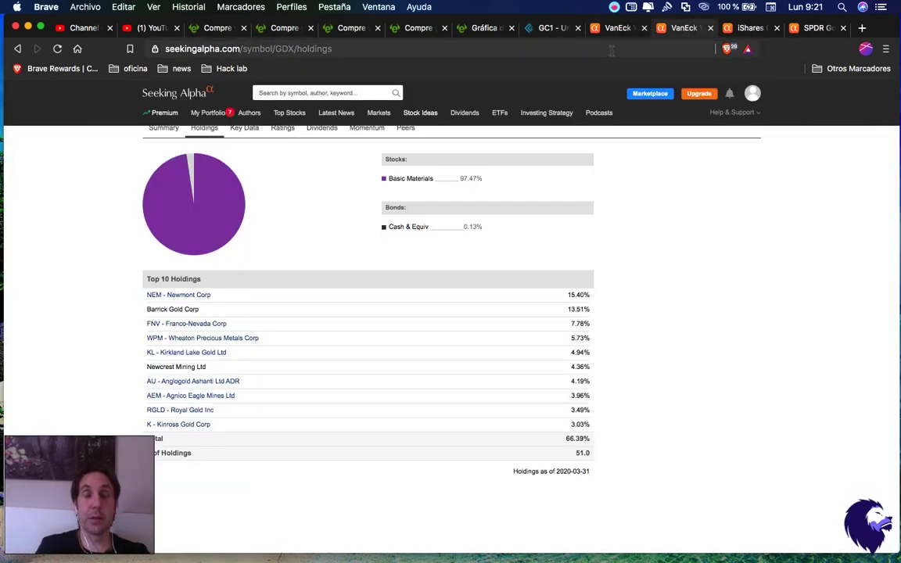
Compare dividends: GDX yields 0.57%, GDXJ yields 0.40% with a $0.16 annual payout.
mouse_move(599, 113)
scroll(638, 247, "up", 2)
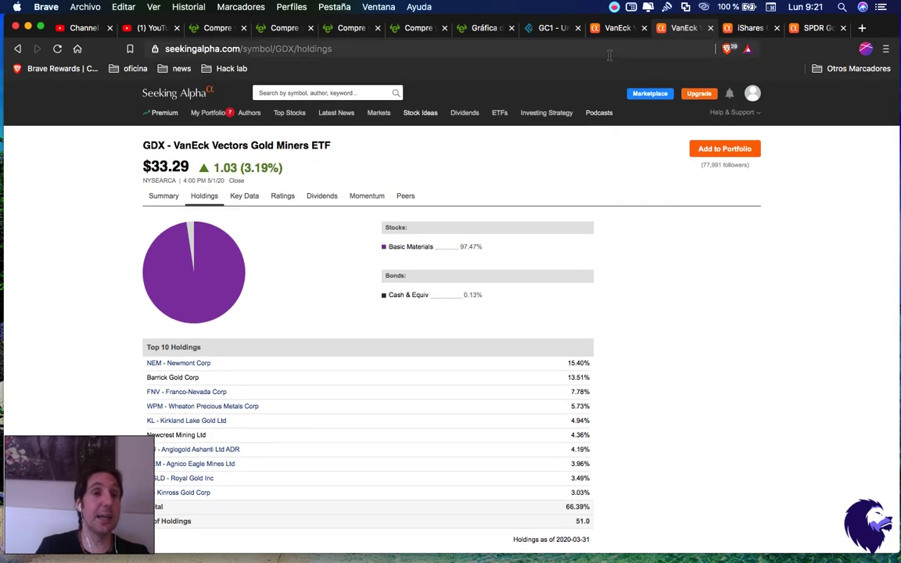
left_click(322, 196)
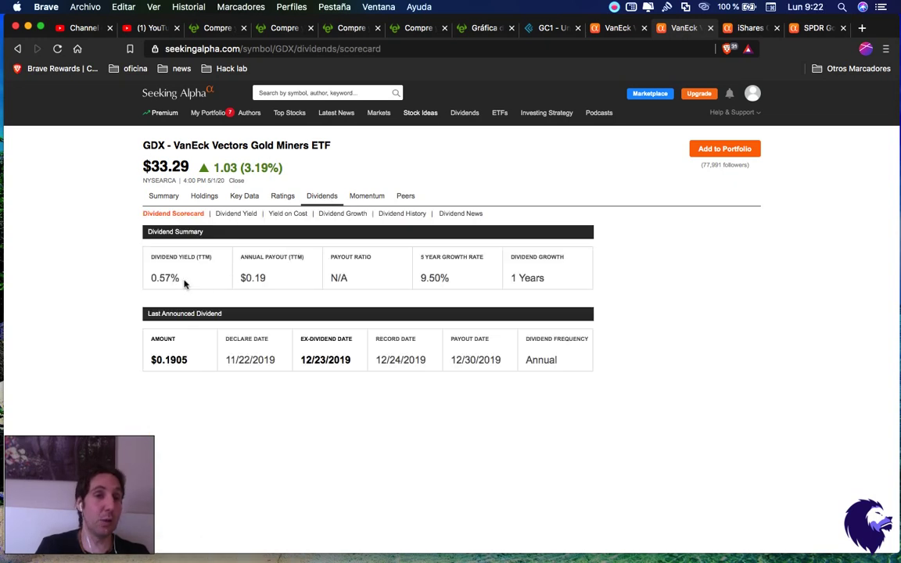
left_click_drag(185, 284, 148, 278)
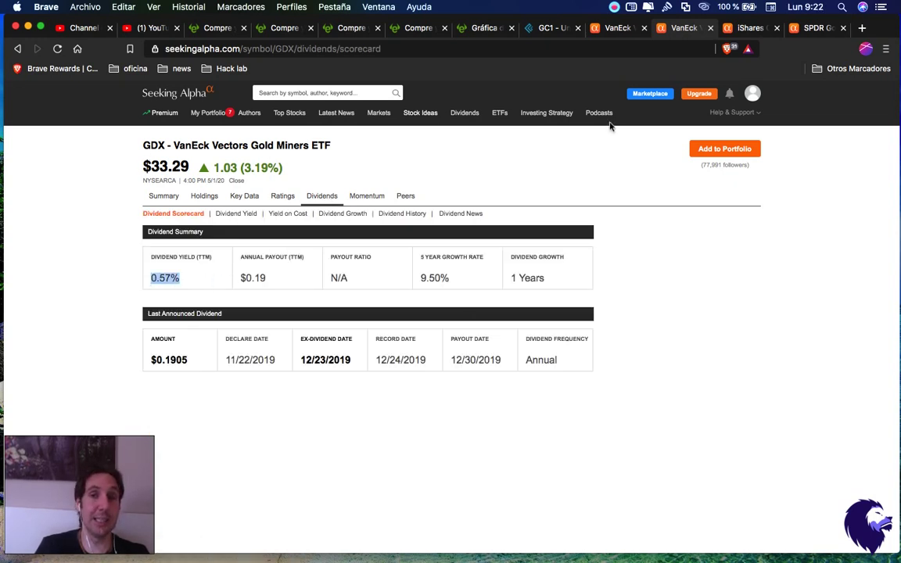
left_click(617, 29)
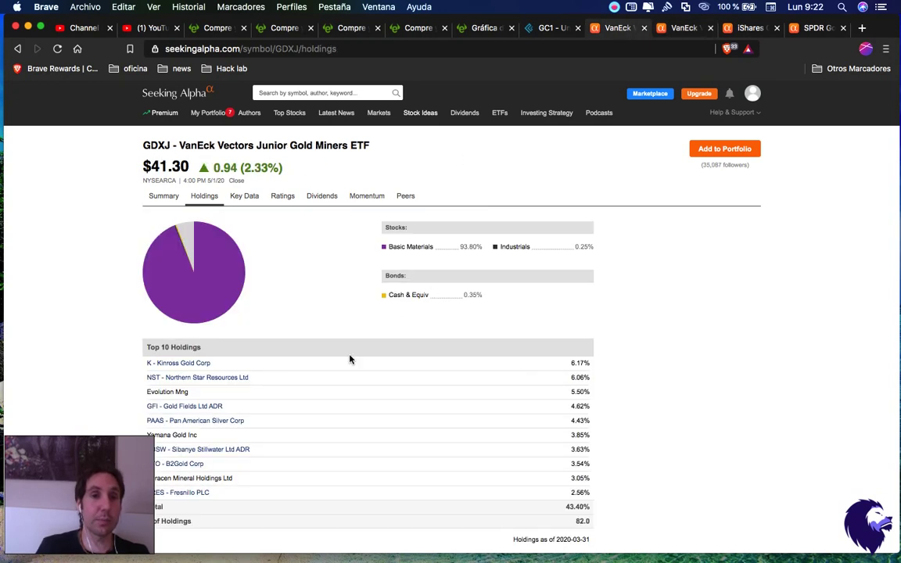
left_click(321, 195)
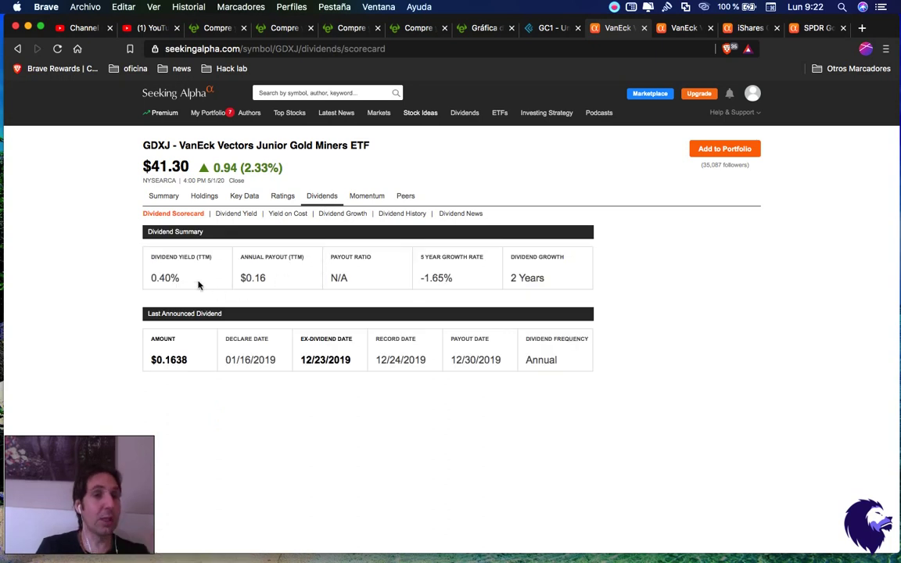